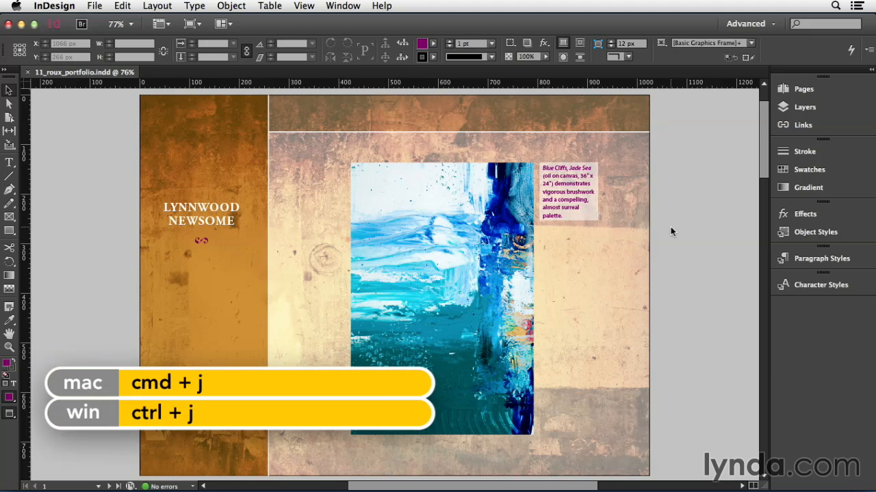
Step: Go to page 4 of the portfolio document
key("super+j")
type("4")
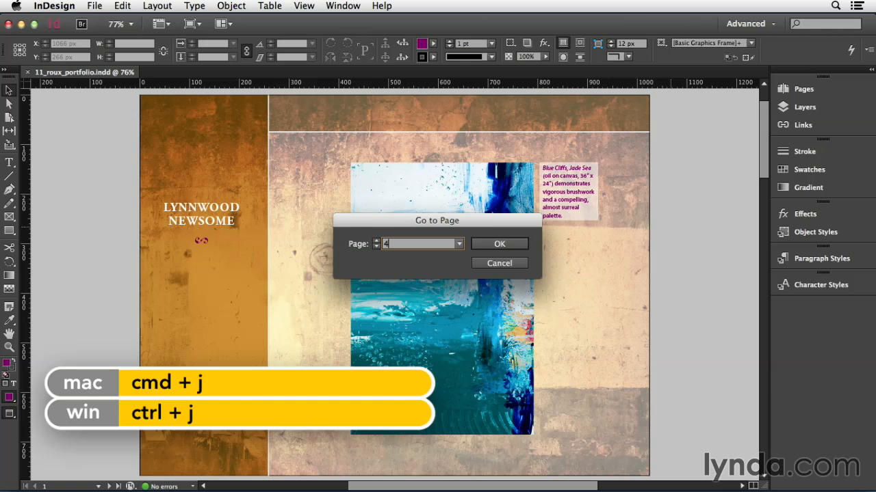
key("Return")
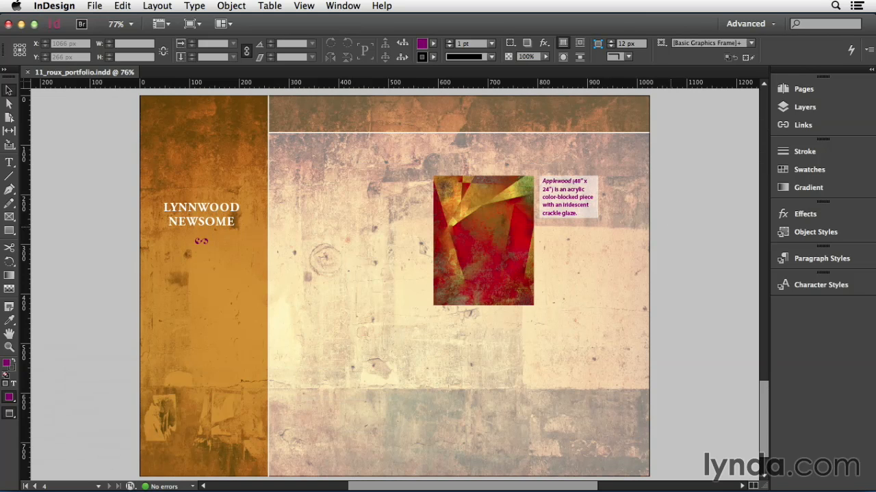
Step: Select the Applewood painting and activate the Free Transform tool
left_click(447, 226)
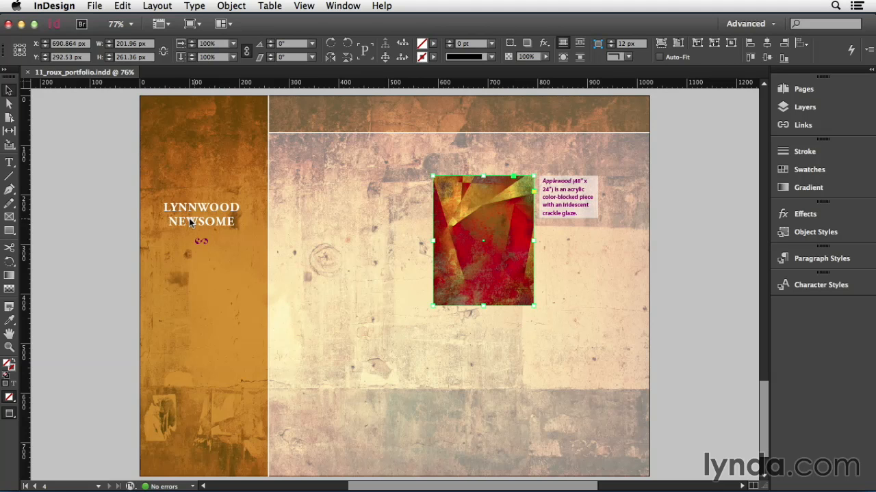
left_click(10, 264)
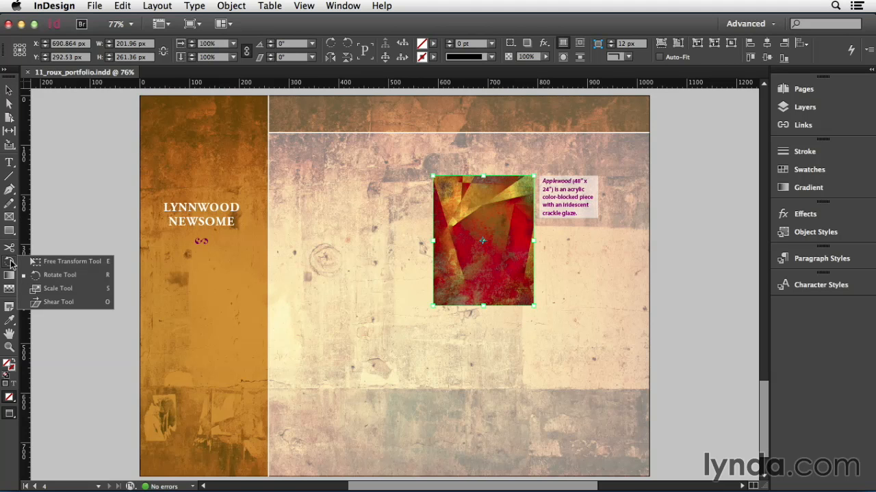
left_click(92, 265)
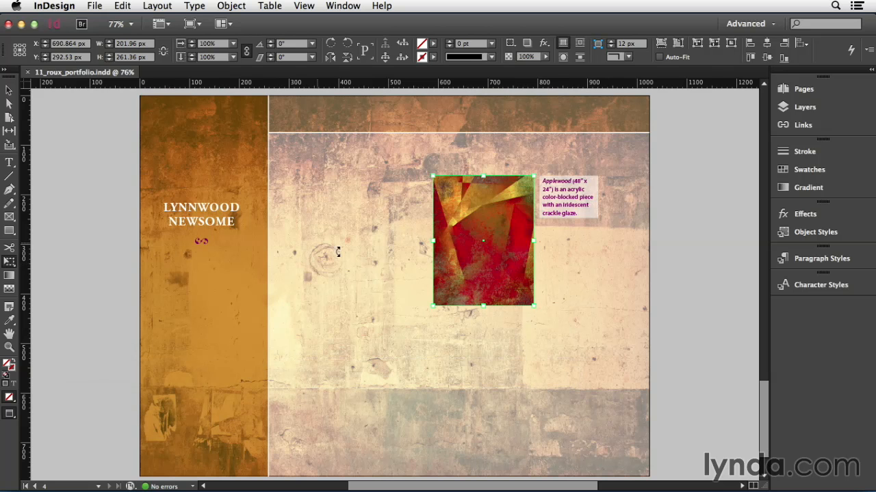
Step: Try stretching the painting out of proportion to about 432 × 306 px from its lower-left corner, and undo it
left_click_drag(431, 306, 316, 330)
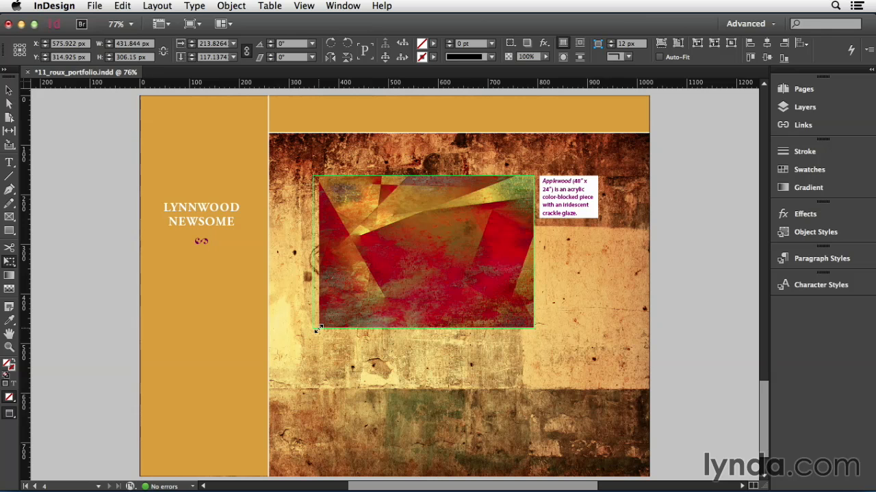
left_click_drag(318, 329, 318, 329)
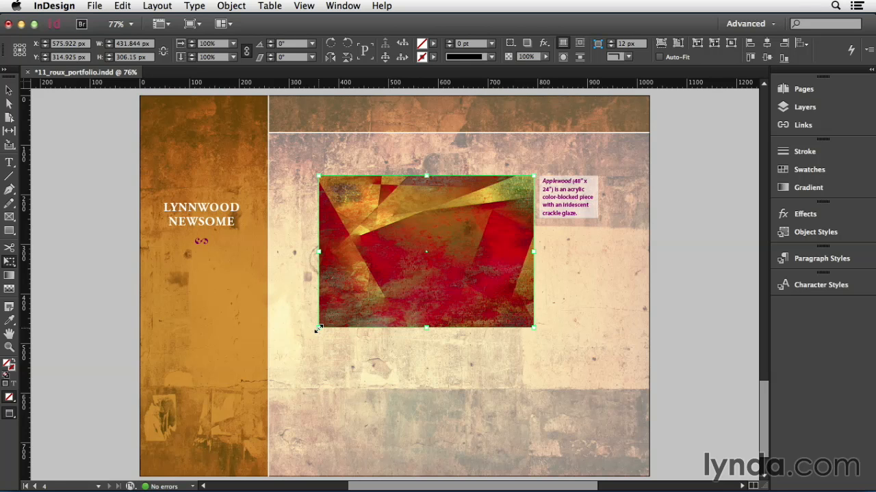
key("super+z")
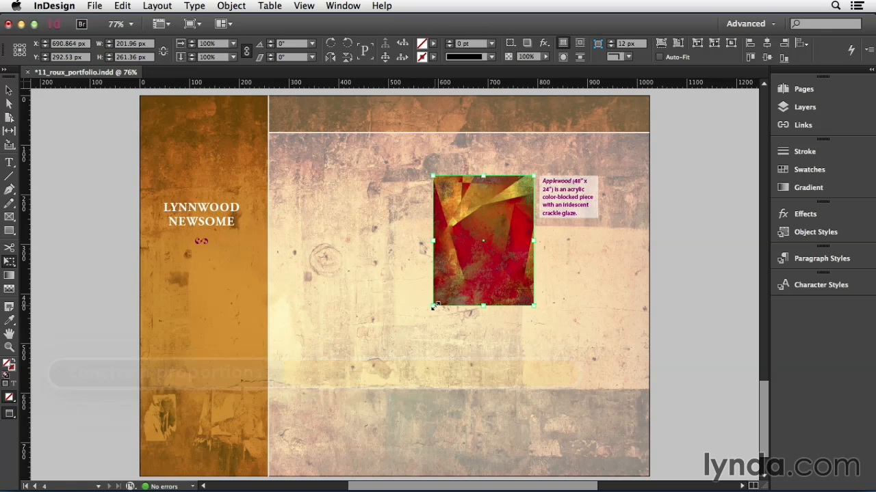
Step: Scale the painting proportionally from its lower-left corner to about 364 × 471 px, and return to the Selection tool
left_click_drag(433, 307, 329, 392)
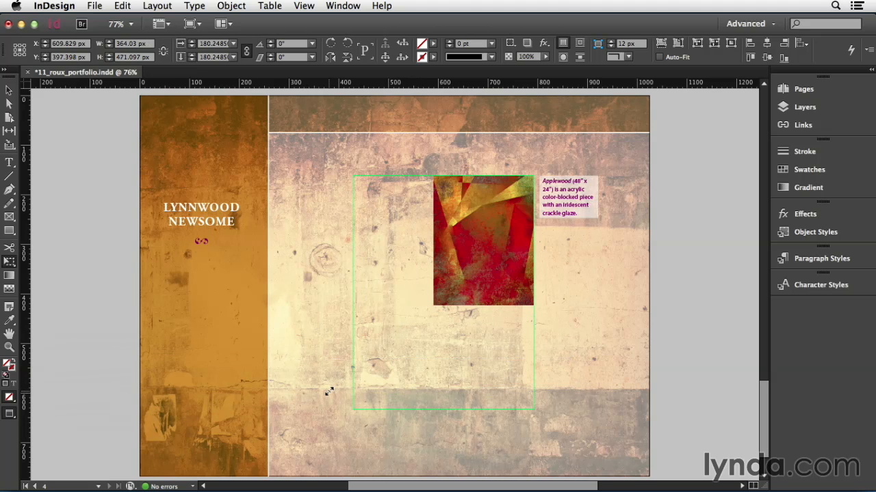
left_click_drag(329, 392, 329, 391)
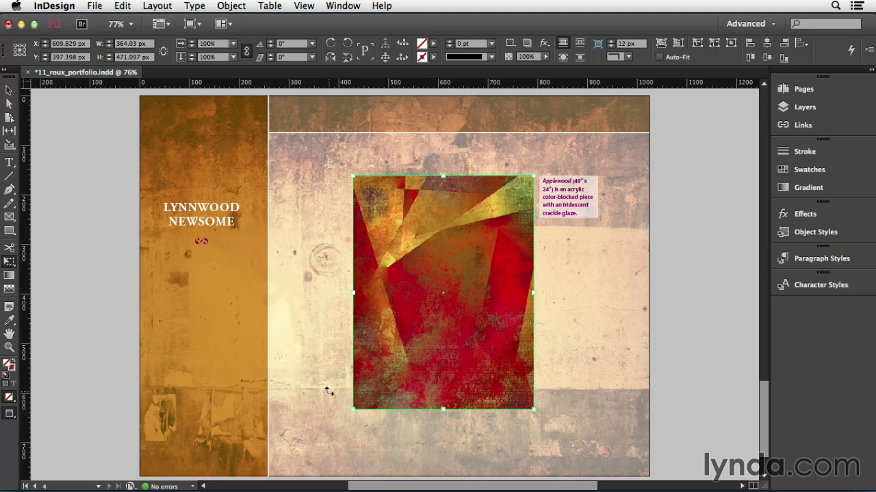
left_click(10, 90)
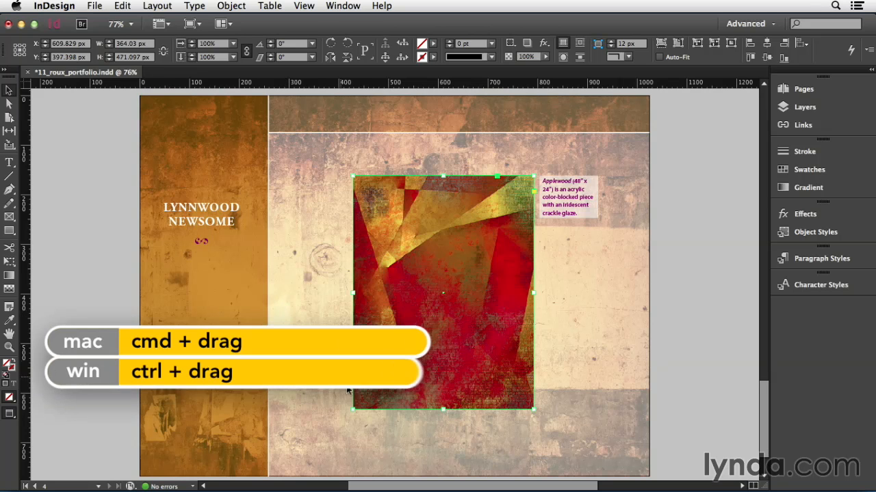
Step: Try scaling the frame and image together without constraint to about 464 × 266 px, and undo it
left_click_drag(353, 409, 303, 308)
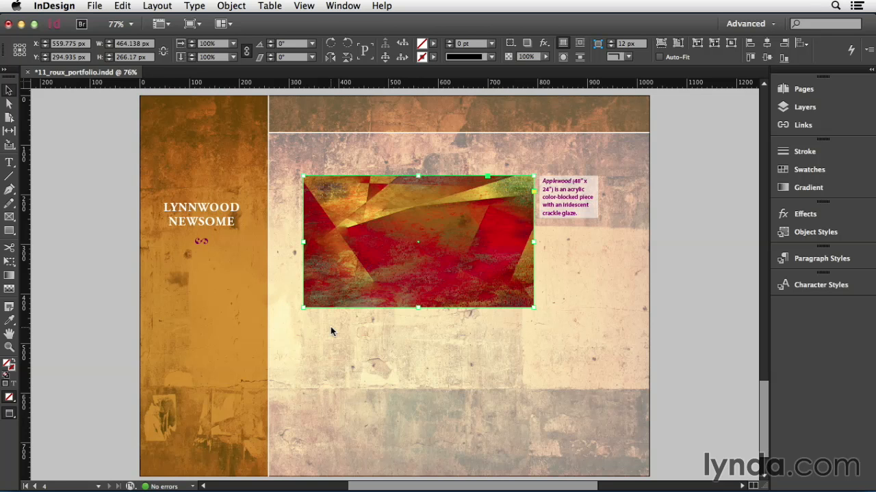
key("super+z")
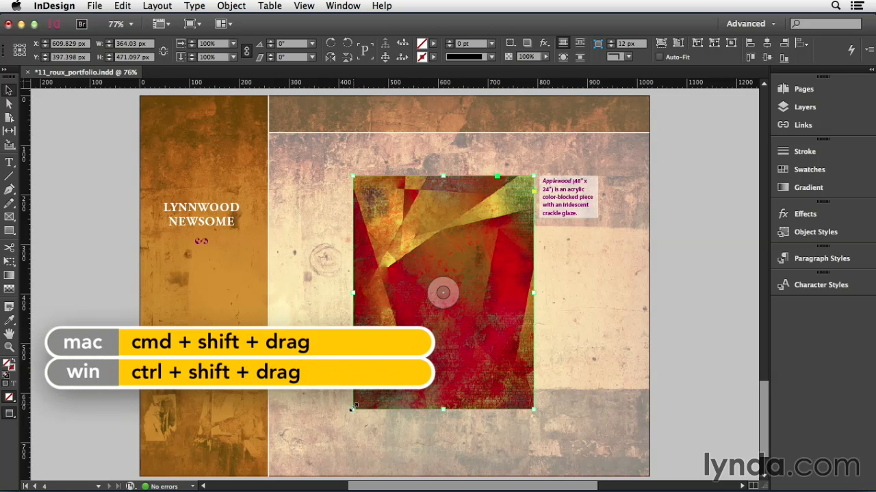
Step: Scale the frame and image proportionally down to about 319 × 412 px, and set the reference point to the upper-right corner
left_click_drag(352, 406, 375, 380)
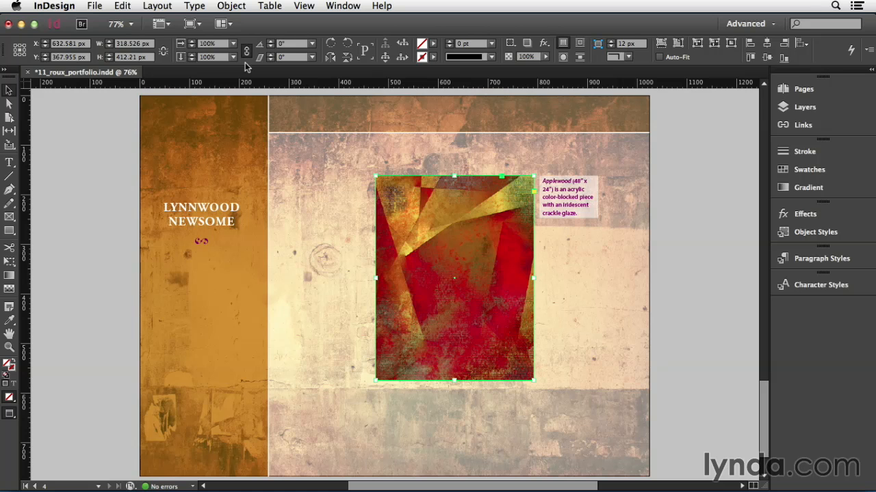
left_click(23, 47)
Step: Scale the painting to 150% in both directions from its upper-right reference point
left_click(219, 43)
type("150")
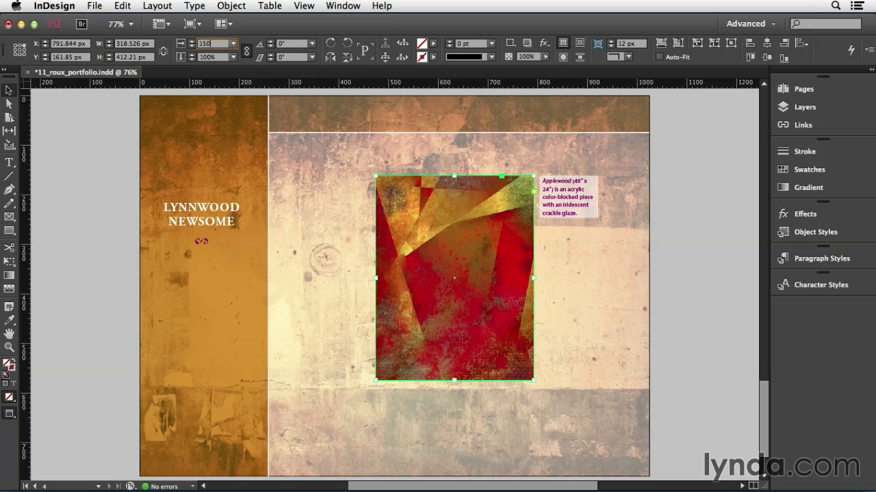
key("Return")
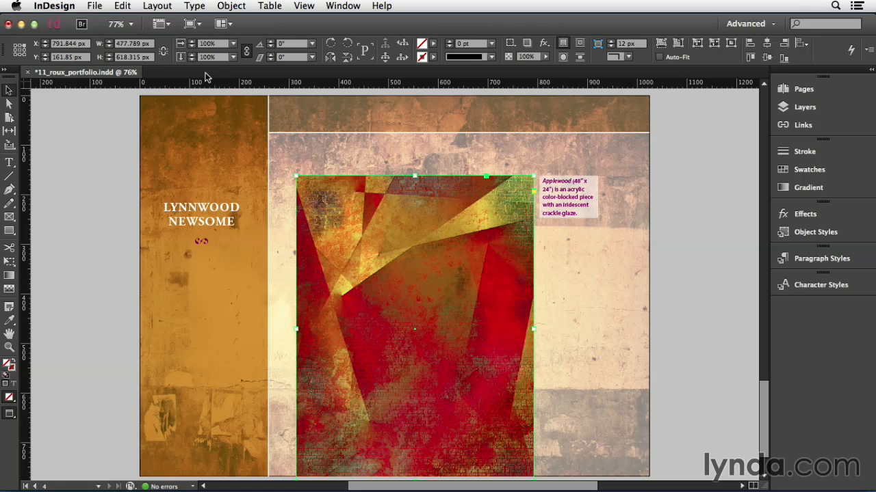
Step: Check the scale percentage of the image inside the frame, reselect the frame, and undo the 150% scaling
double_click(329, 200)
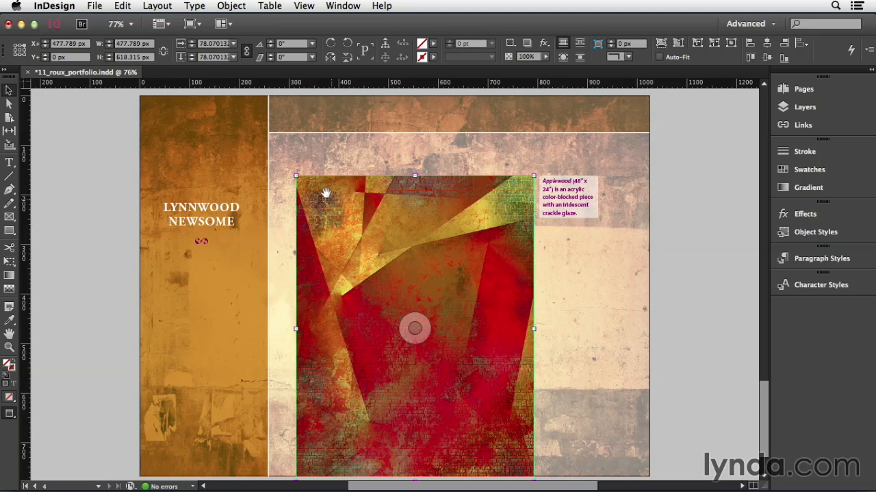
key("Escape")
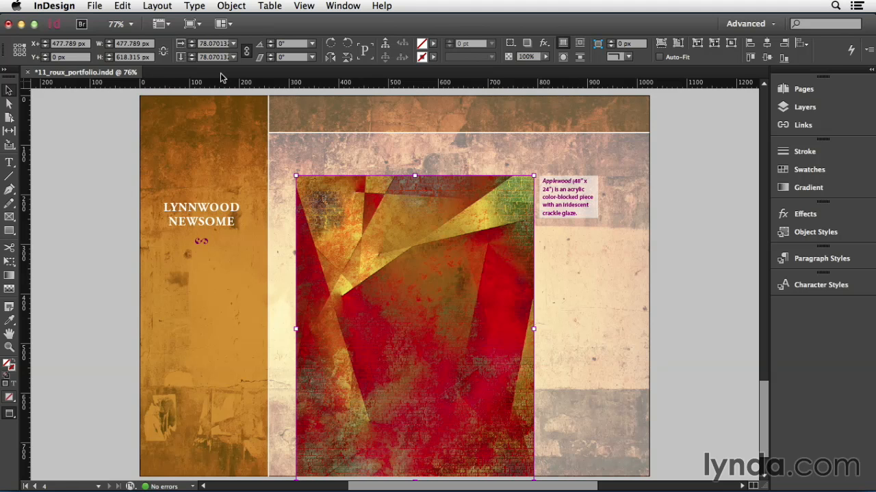
left_click(331, 197)
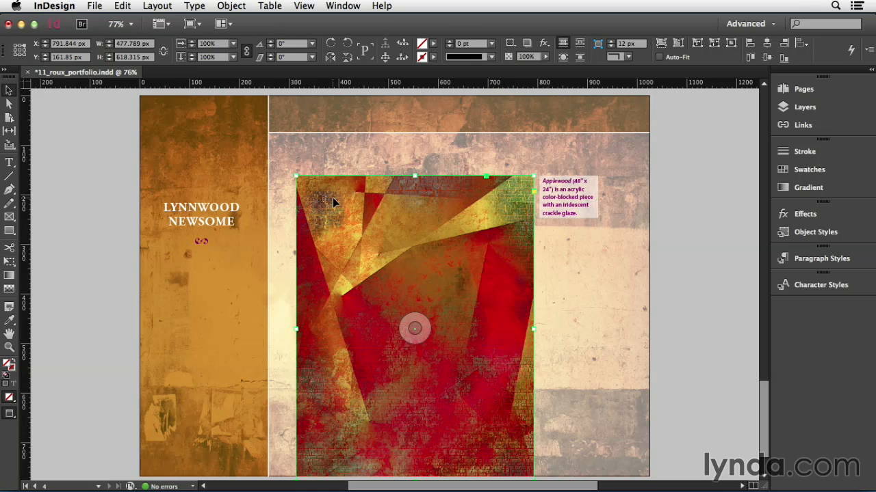
key("super+z")
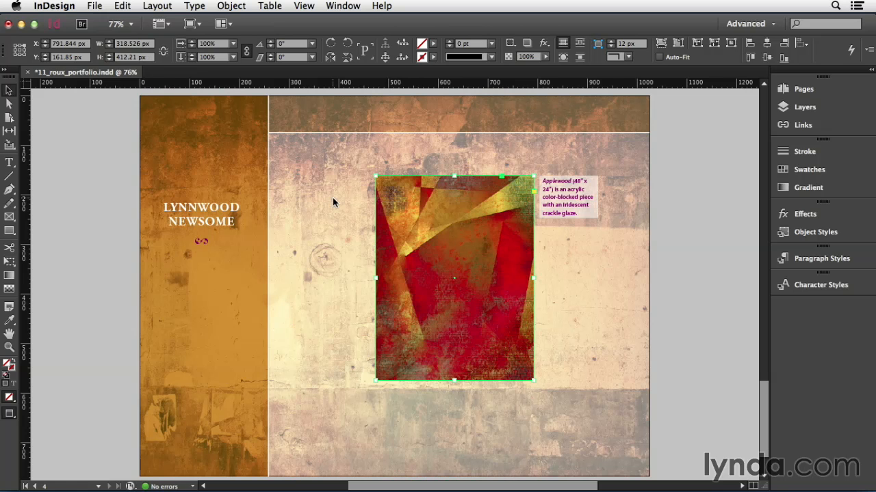
Step: Add the Applewood caption frame to the selection together with the painting
left_click(563, 197, "shift")
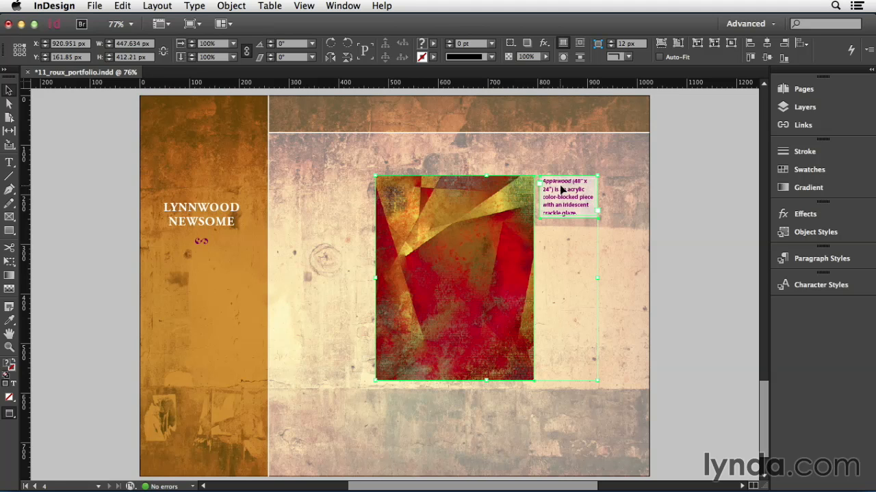
left_click(454, 278)
Step: Try setting the combined width of the painting and caption frames to 7 in without scaling their contents, and undo it
left_click_drag(150, 43, 113, 43)
type("7in")
key("Return")
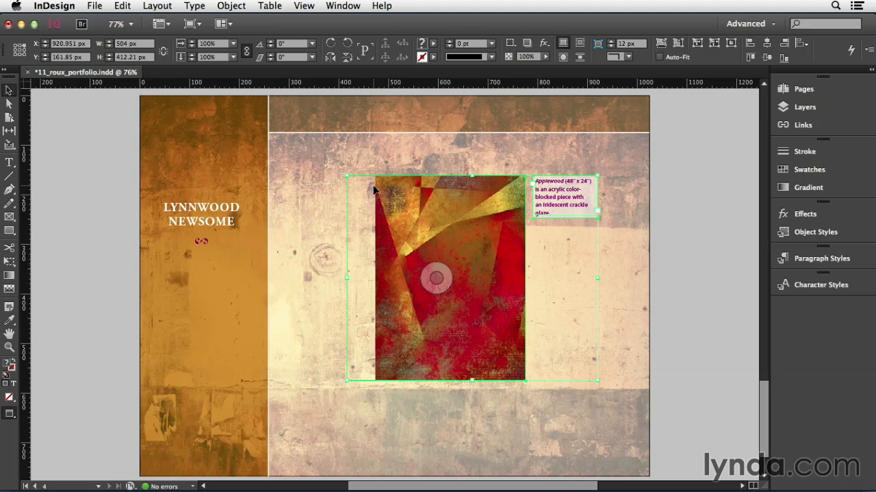
key("super+z")
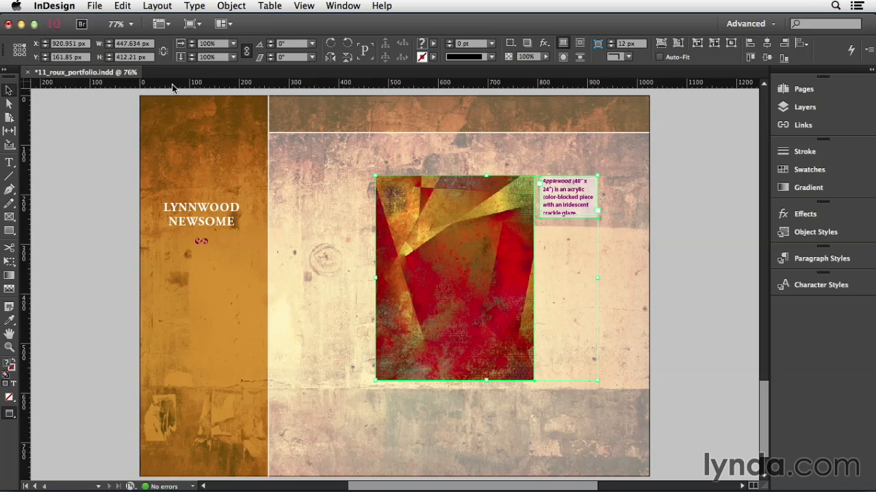
Step: Scale the selected painting and caption proportionally, contents included, to a combined width of 7 in
triple_click(216, 43)
type("7in")
key("Return")
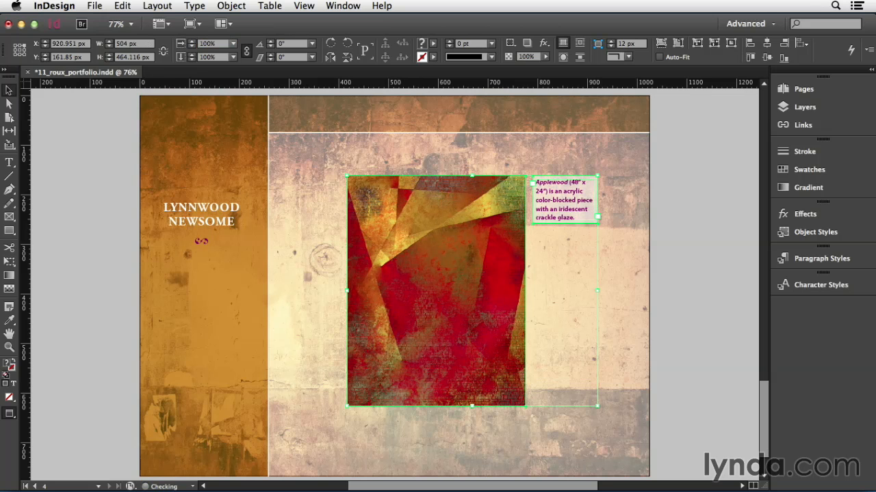